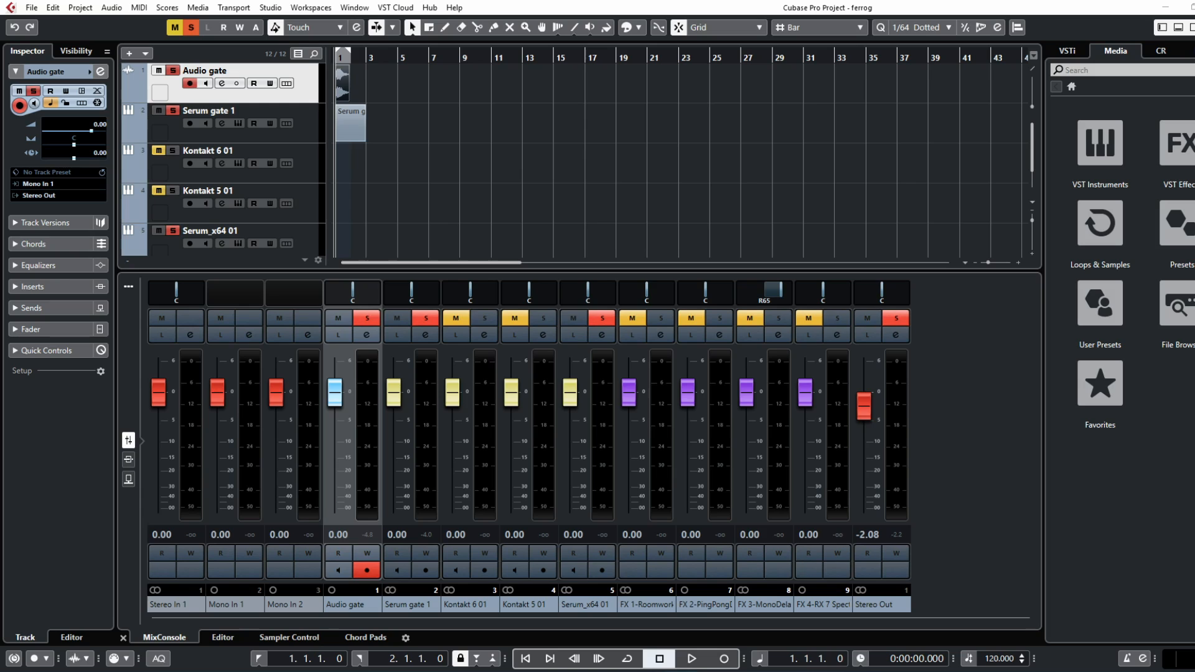
Export the audio mixdown between the locators as gatemod.wav, overwriting the existing file
{"action": "left_click", "coordinate": [33, 7]}
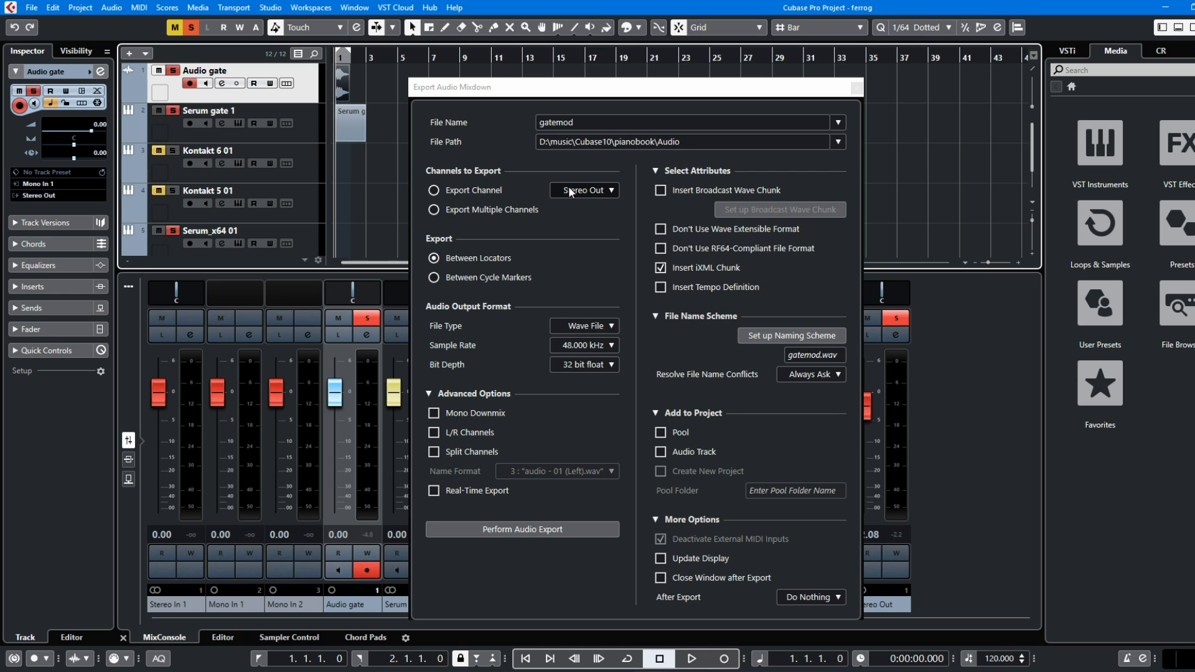
{"action": "left_click", "coordinate": [554, 527]}
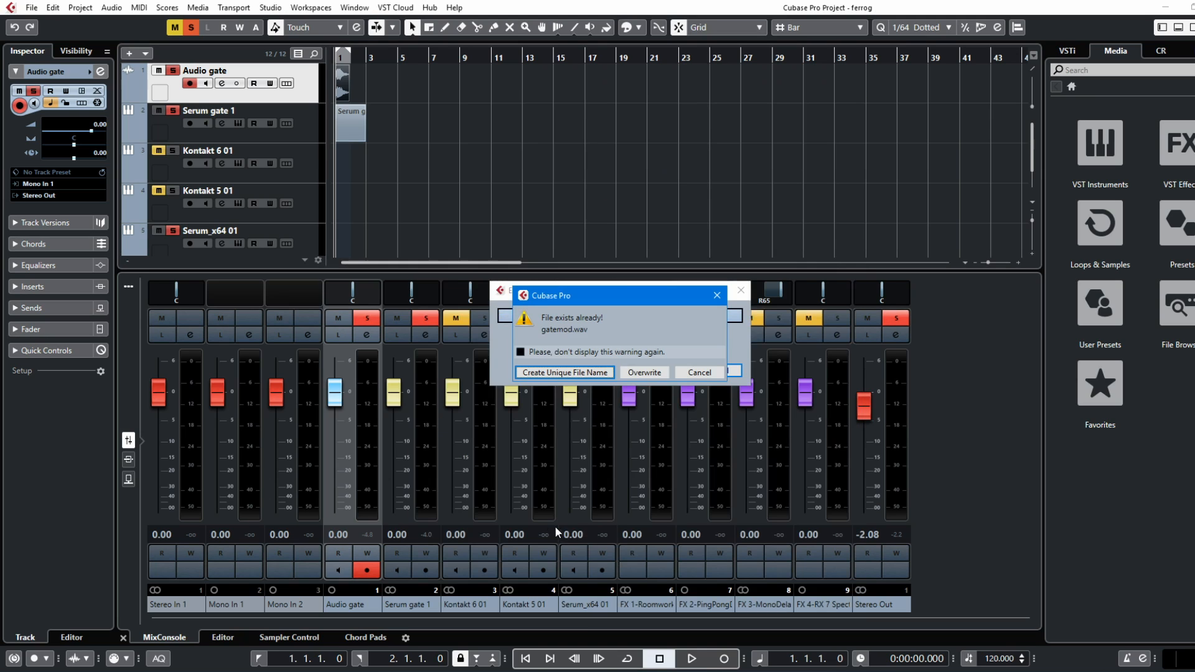
{"action": "left_click", "coordinate": [644, 372]}
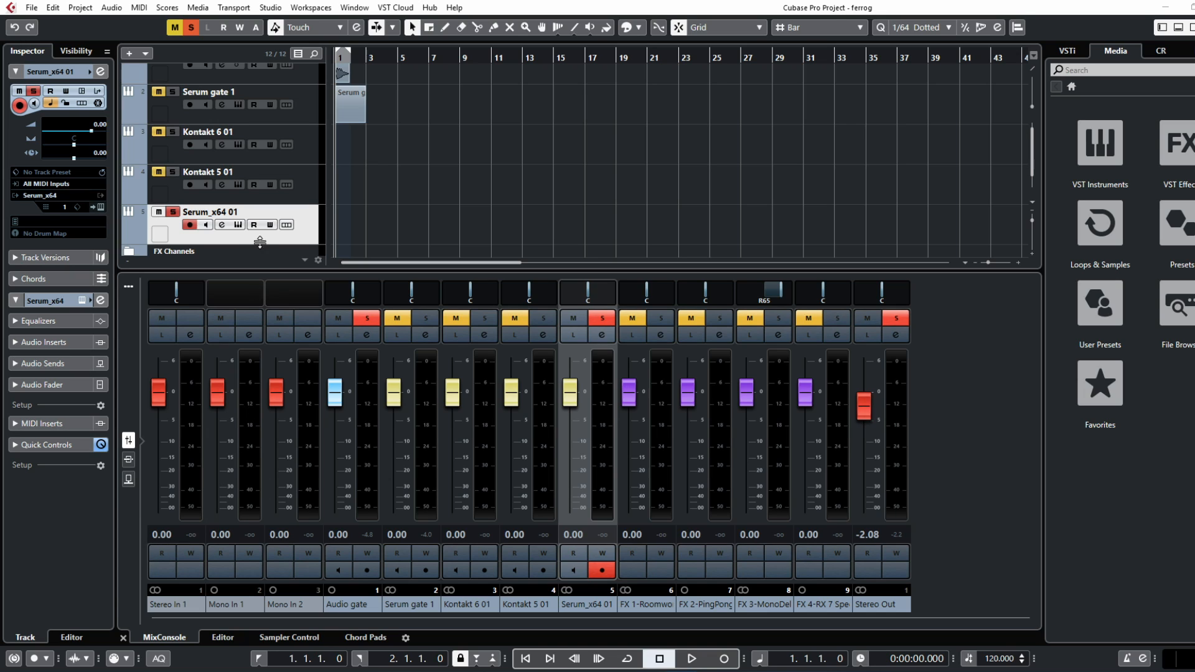
Open Serum on the Serum_x64 01 track, import the gate audio into oscillator A as an FFT 256 wavetable and show it in 3D
{"action": "left_click", "coordinate": [238, 224]}
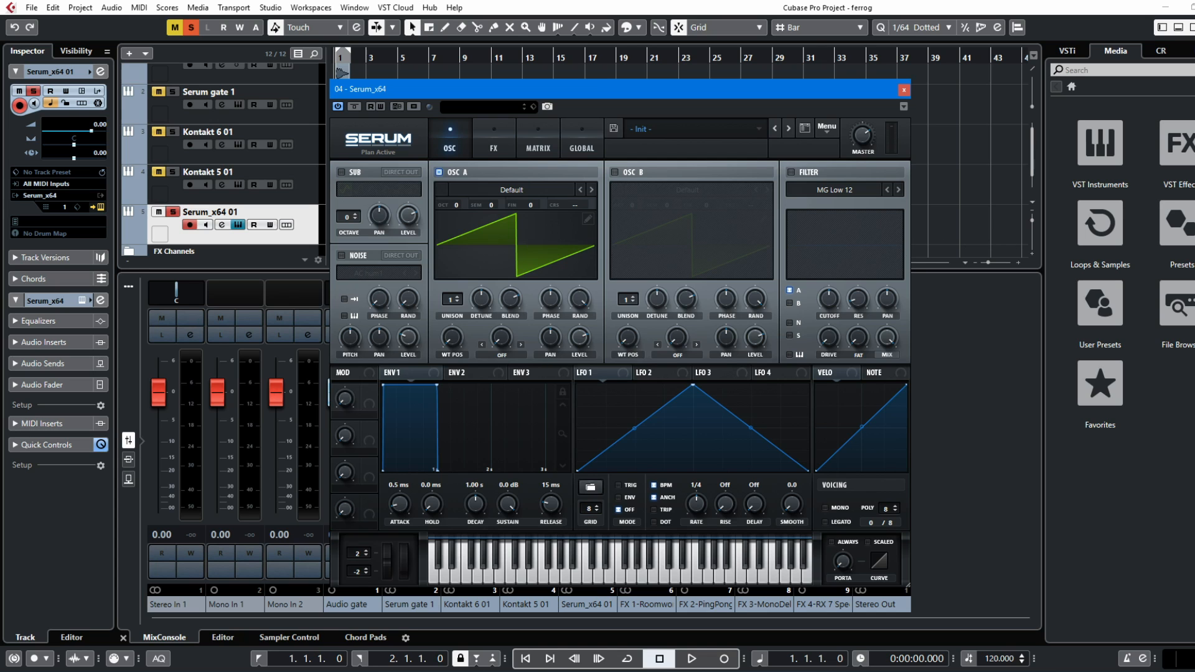
{"action": "left_click_drag", "start_coordinate": [1194, 330], "coordinate": [471, 274]}
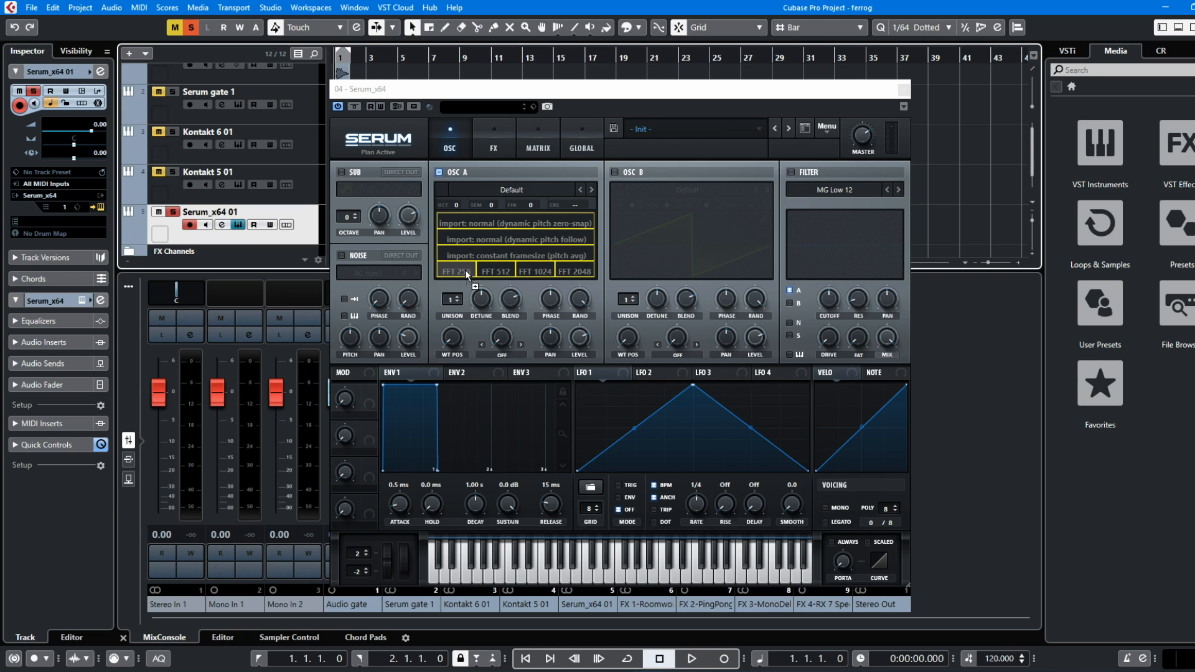
{"action": "left_click_drag", "start_coordinate": [465, 270], "coordinate": [464, 270]}
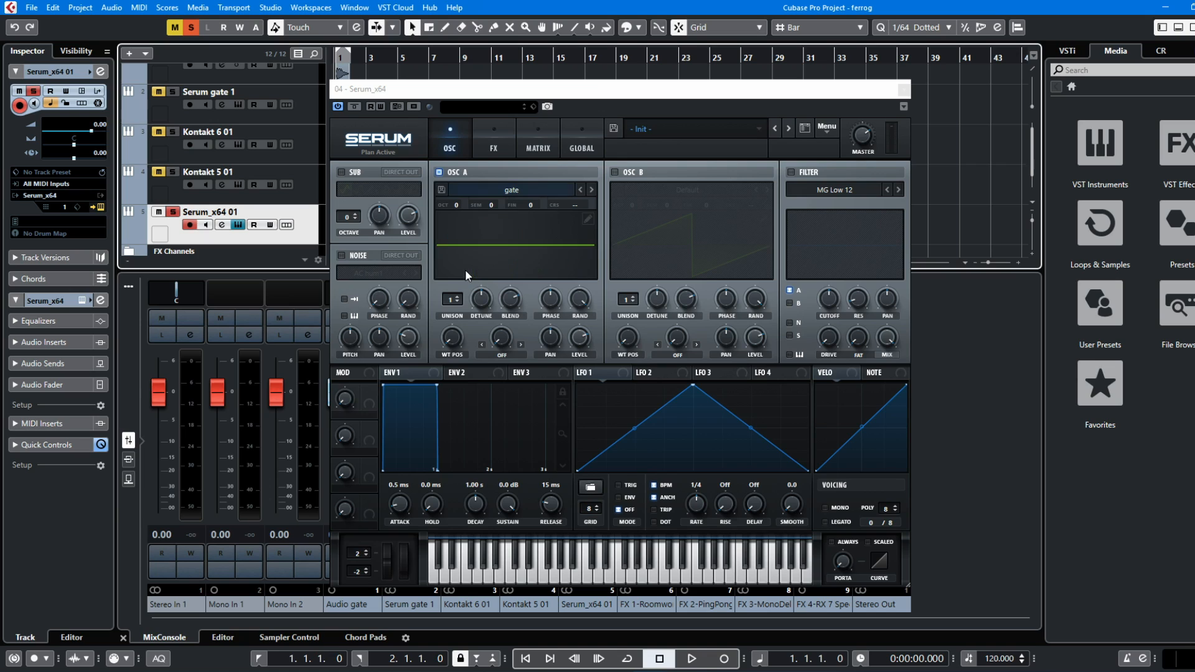
{"action": "left_click", "coordinate": [490, 260]}
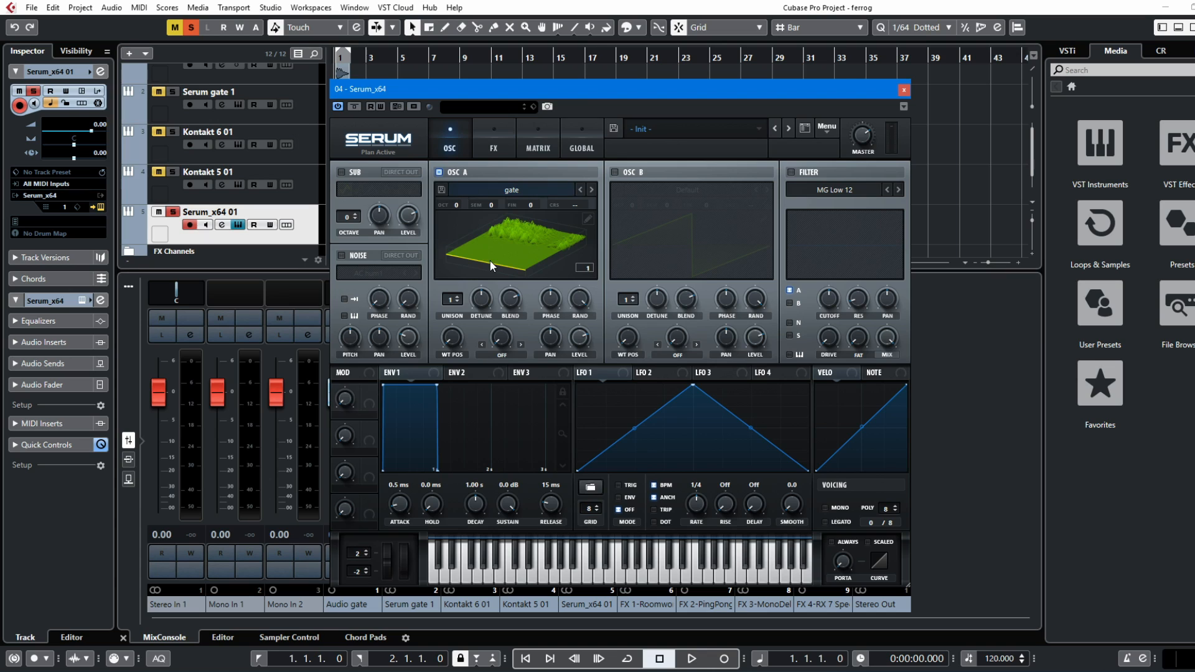
Set oscillator A's wavetable position to 224, then audition the sound with a few notes and close Serum
{"action": "left_click_drag", "start_coordinate": [441, 341], "coordinate": [419, 224]}
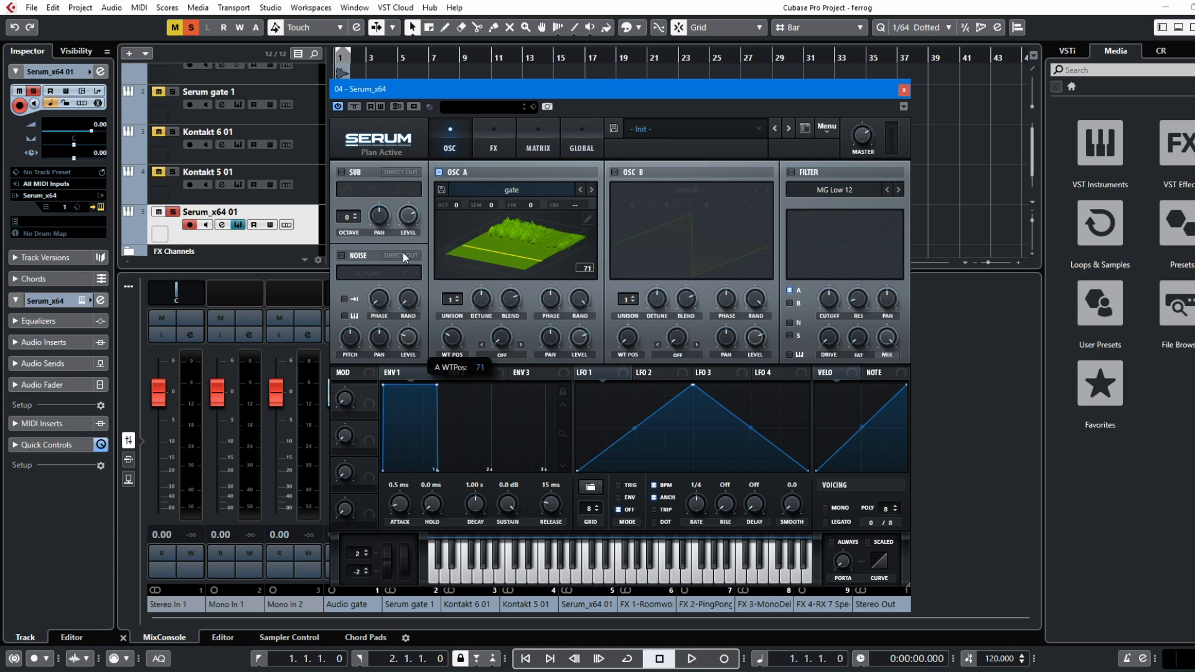
{"action": "left_click_drag", "start_coordinate": [420, 225], "coordinate": [450, 220]}
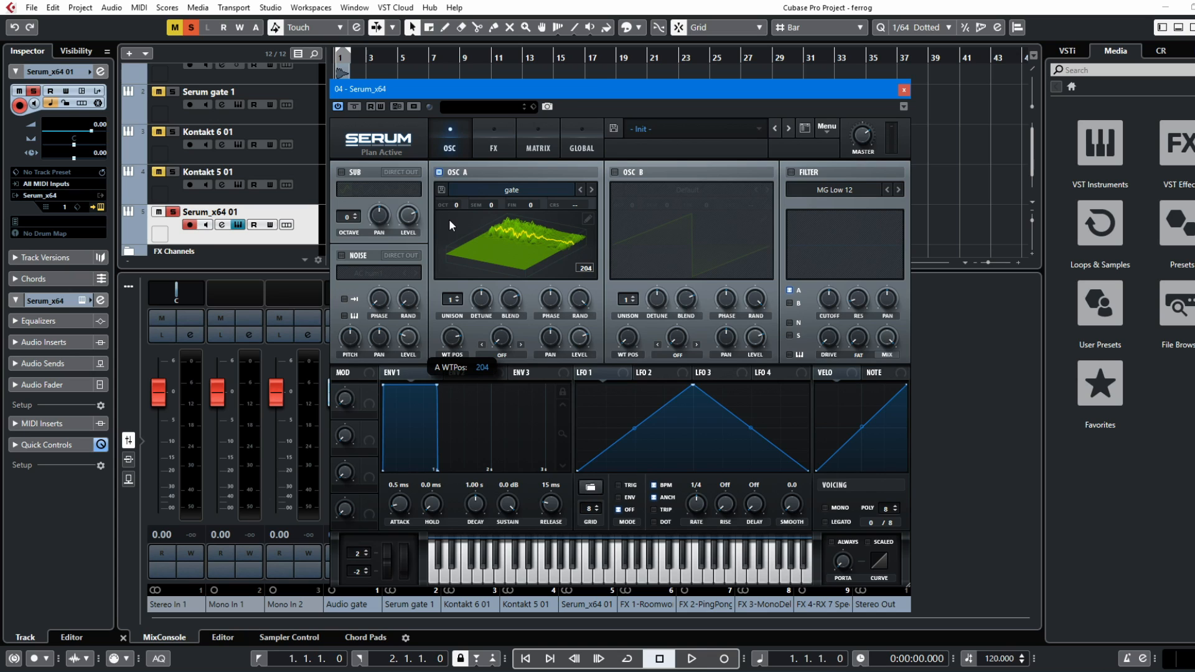
{"action": "left_click_drag", "start_coordinate": [449, 219], "coordinate": [469, 193]}
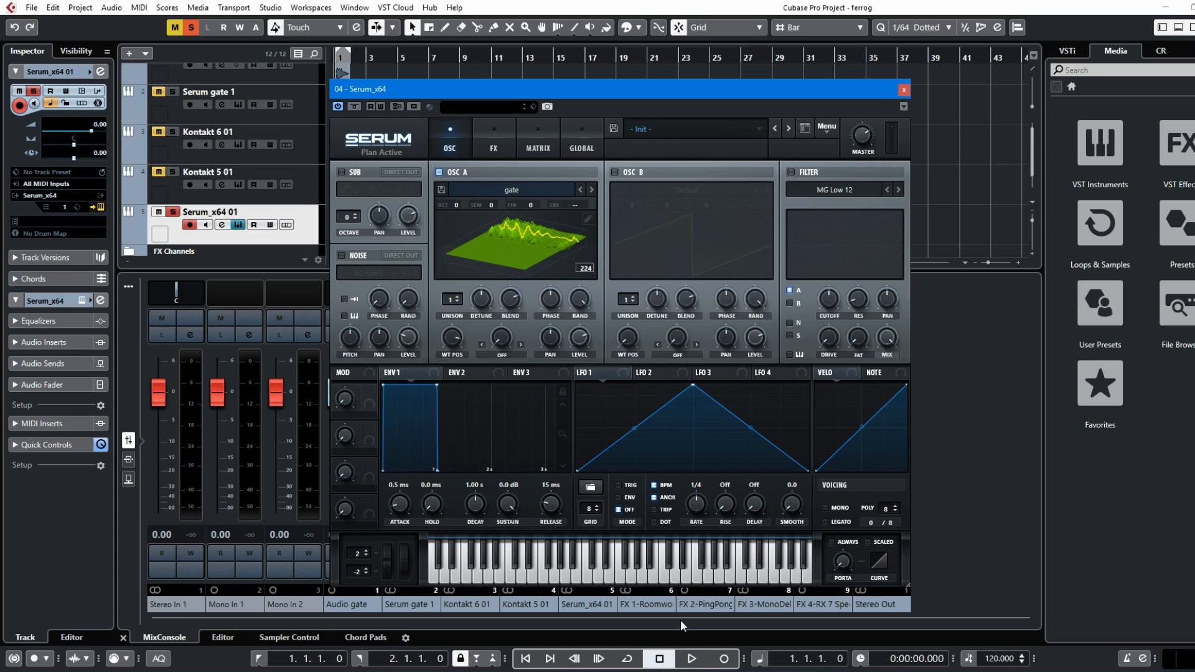
{"action": "left_click", "coordinate": [665, 578]}
{"action": "left_click", "coordinate": [666, 577]}
{"action": "left_click", "coordinate": [665, 578]}
{"action": "left_click", "coordinate": [903, 90]}
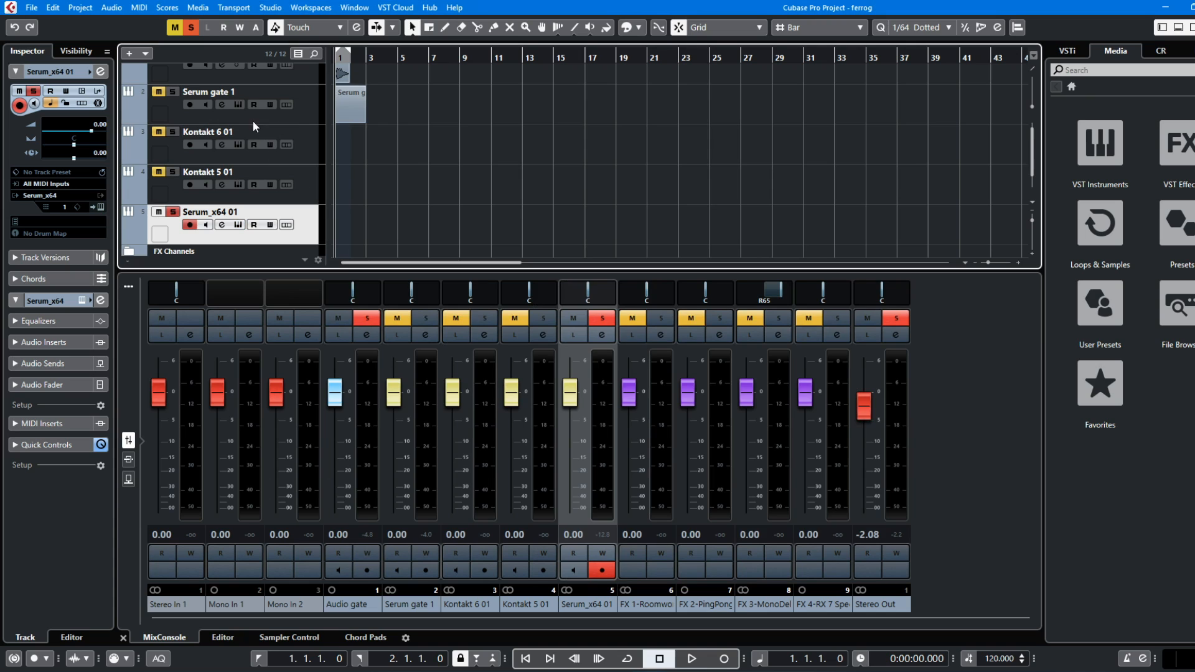
Open the Serum gate 1 instrument and solo its track to audition the ferrogat patch
{"action": "left_click", "coordinate": [237, 104]}
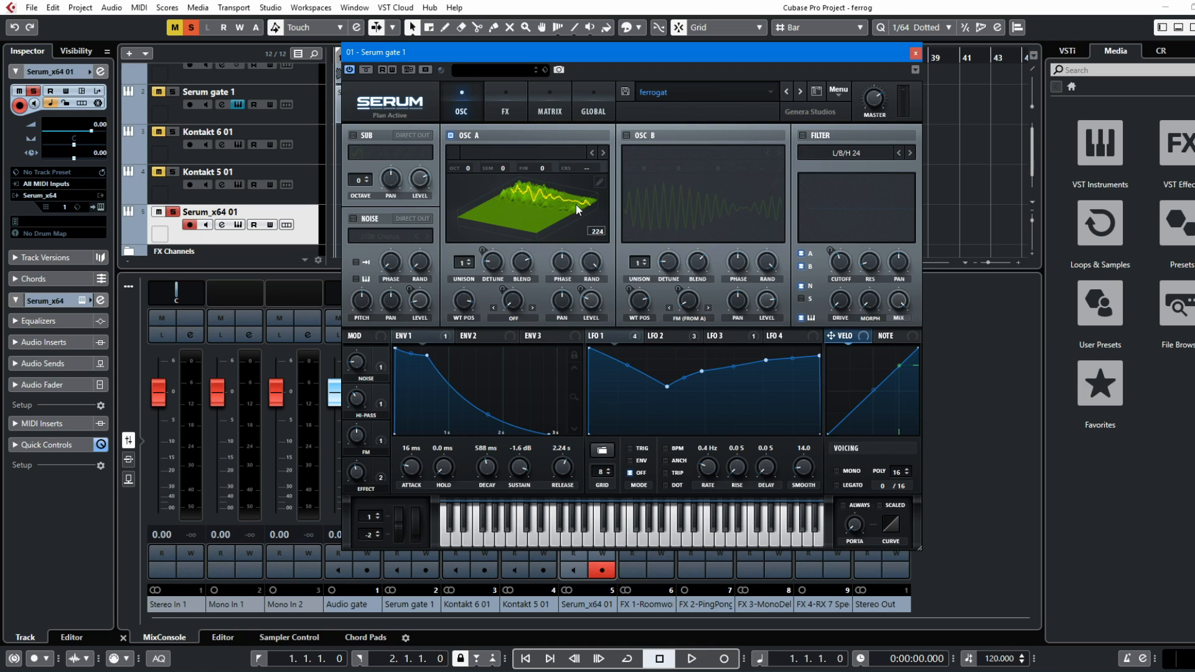
{"action": "left_click", "coordinate": [258, 117]}
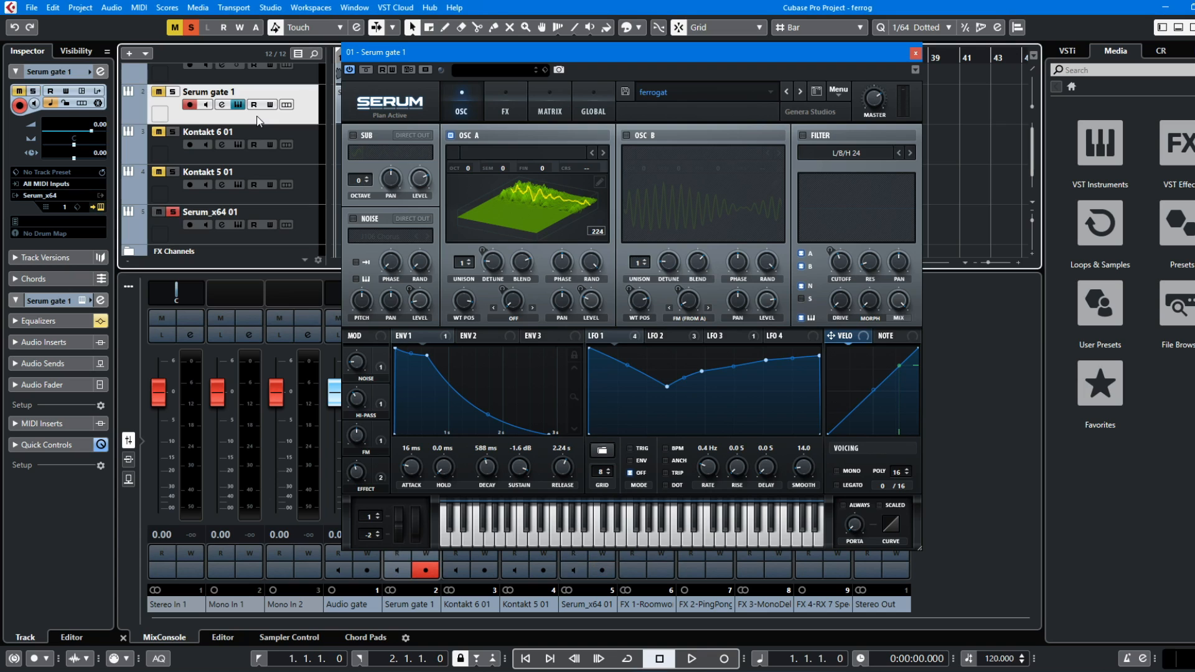
{"action": "left_click", "coordinate": [175, 92]}
{"action": "left_click", "coordinate": [679, 540]}
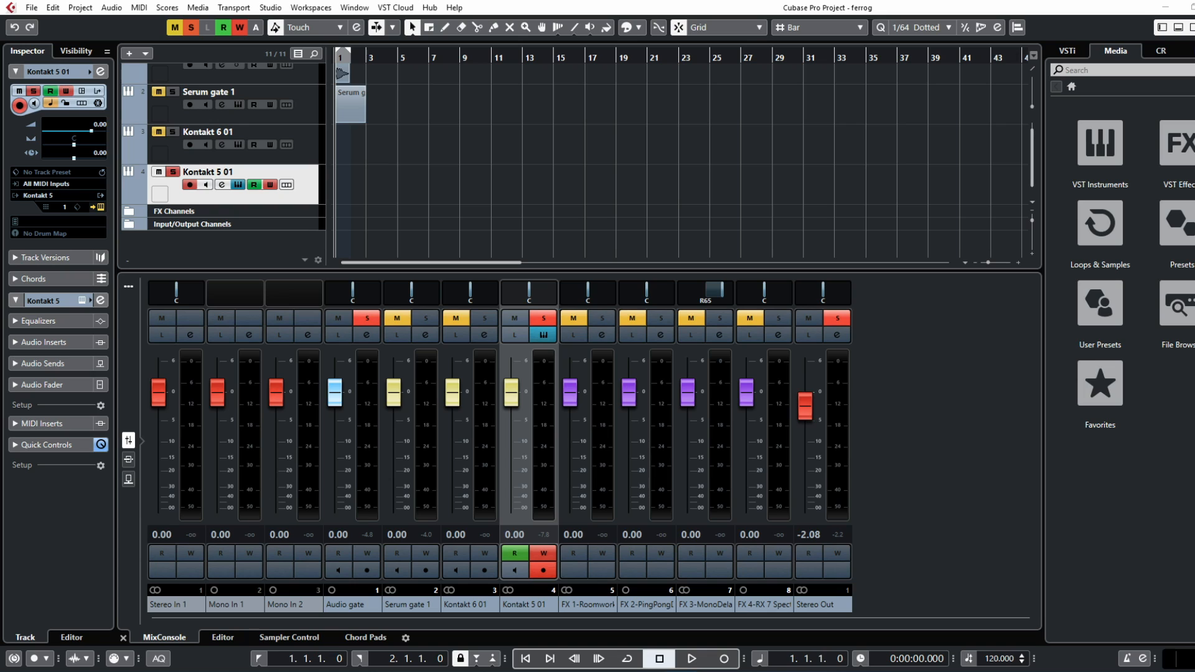
Open Kontakt 5, add ferrogmod.wav to the mapping editor and move its zone to root key C#3
{"action": "left_click", "coordinate": [238, 186]}
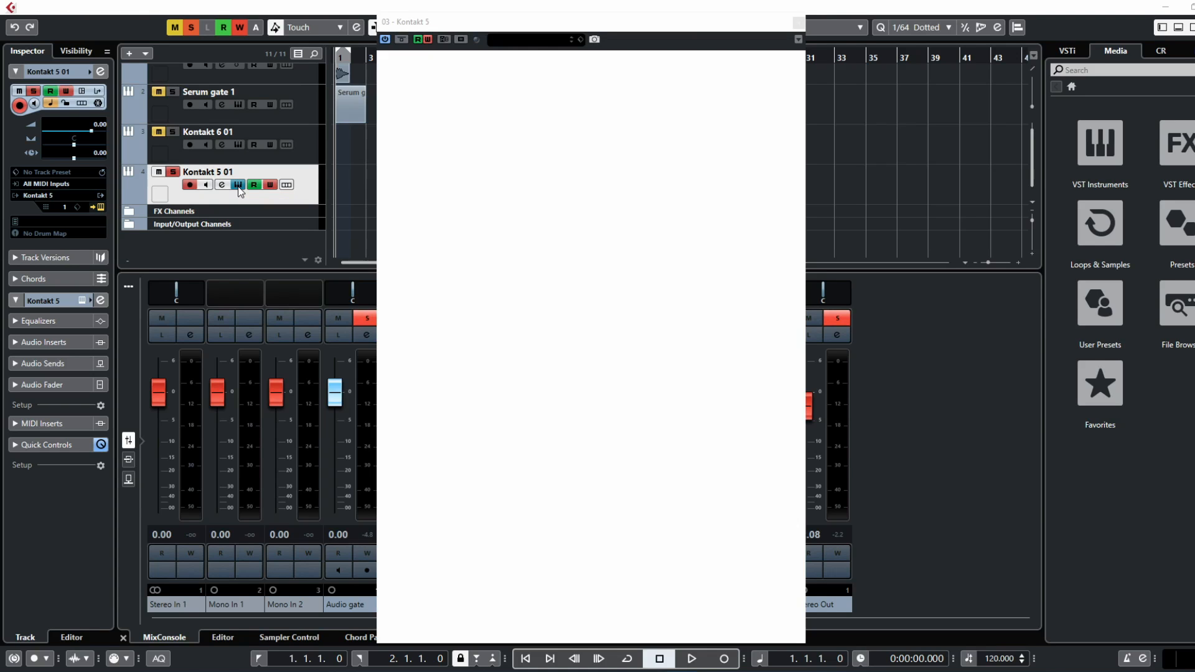
{"action": "left_click", "coordinate": [238, 185]}
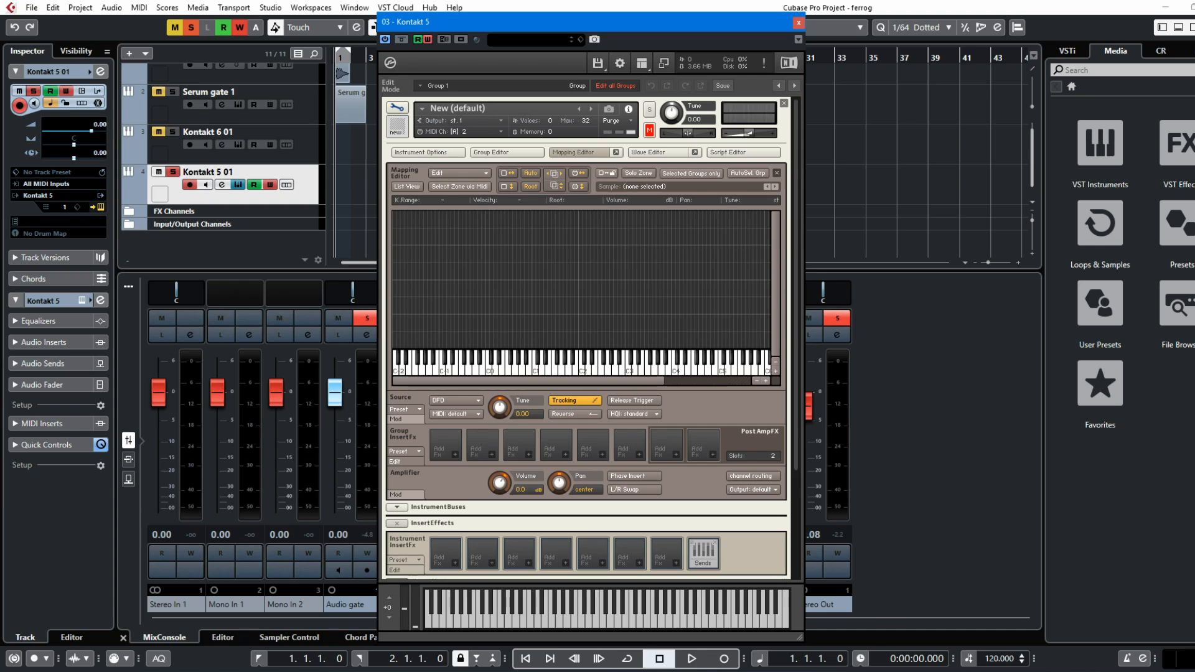
{"action": "left_click_drag", "start_coordinate": [1194, 230], "coordinate": [610, 308]}
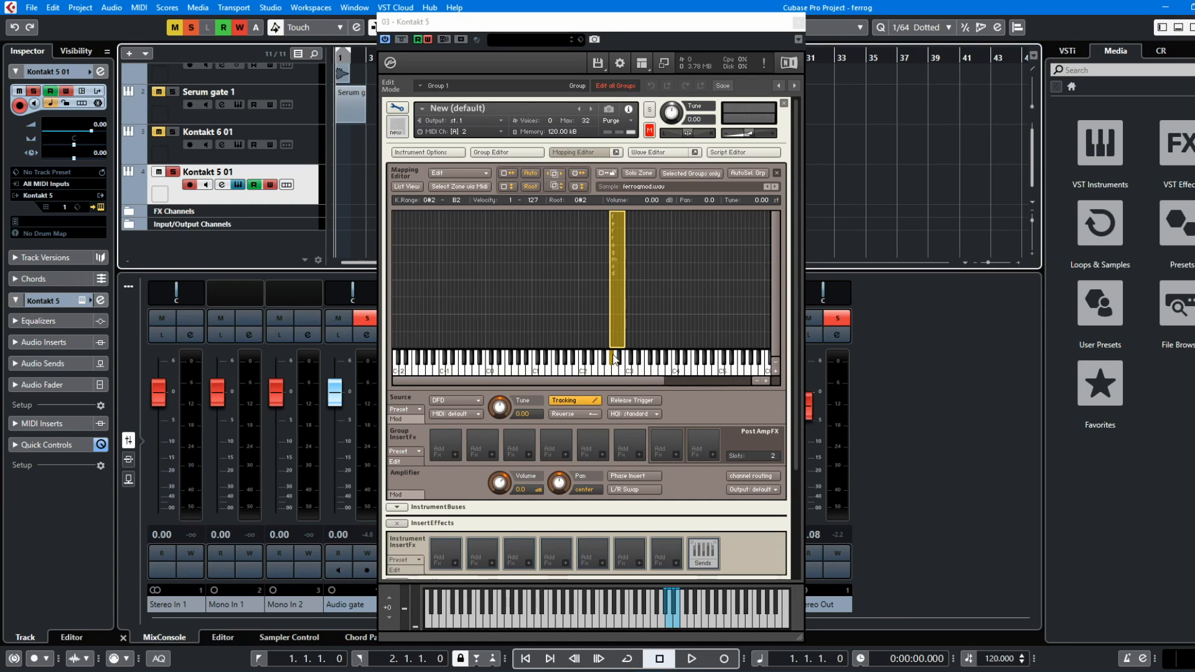
{"action": "left_click_drag", "start_coordinate": [613, 359], "coordinate": [640, 360]}
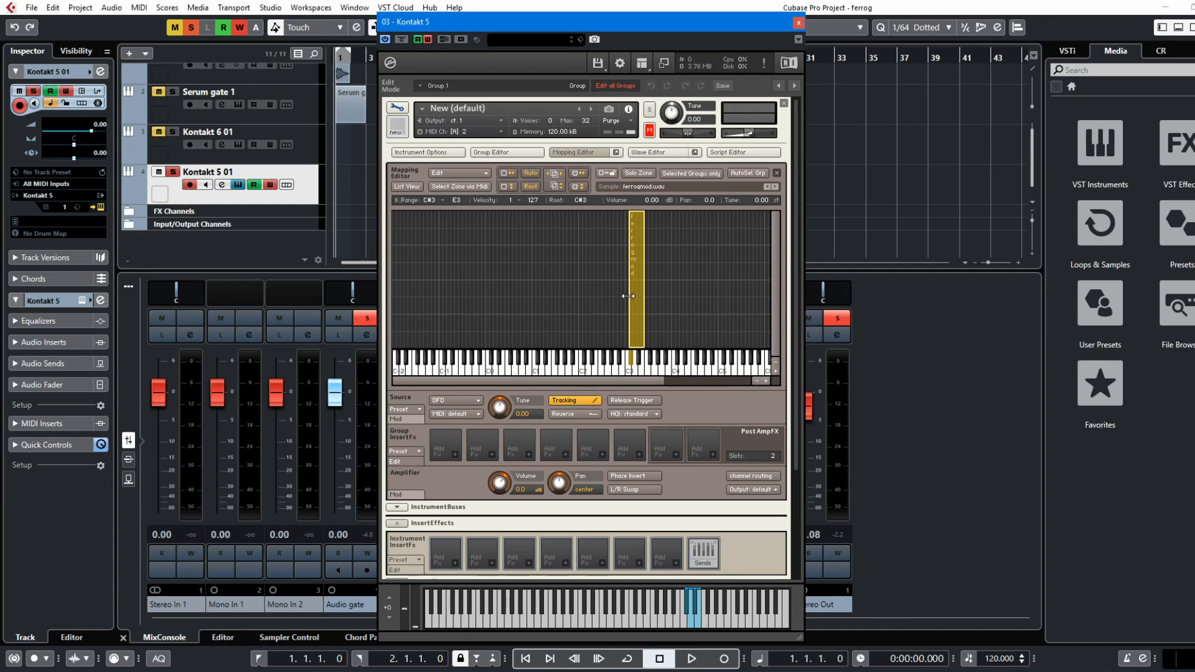
Stretch the ferrogmod zone across the key range C-2 to G8 and play some notes to test it
{"action": "left_click_drag", "start_coordinate": [630, 288], "coordinate": [393, 280]}
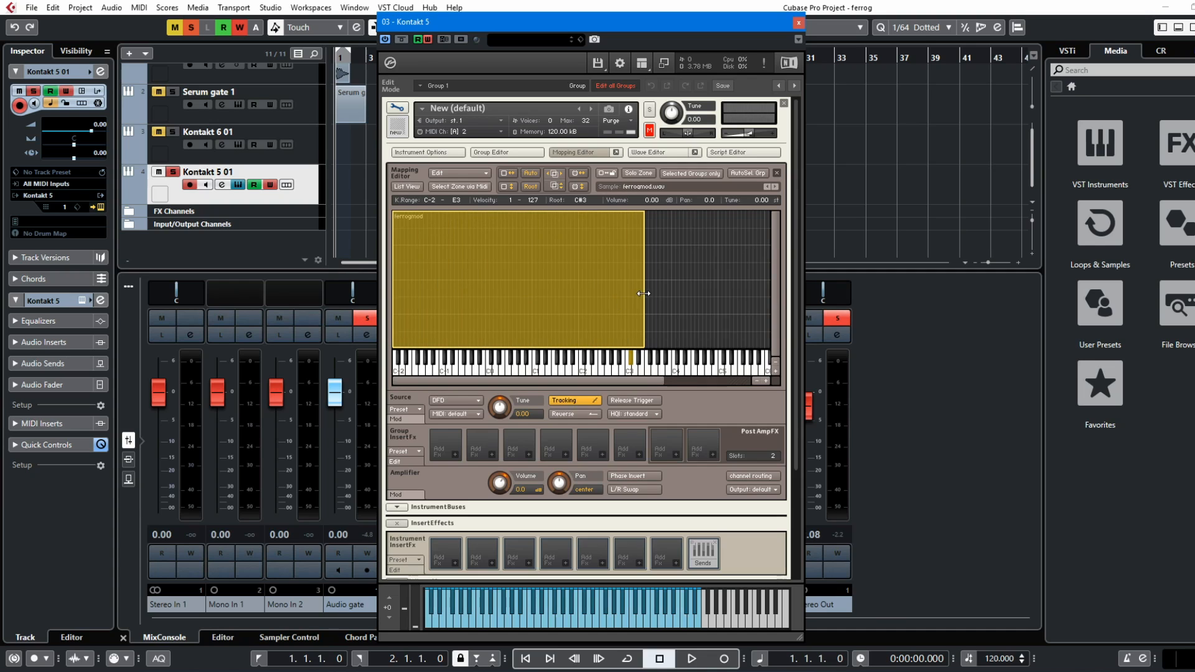
{"action": "left_click_drag", "start_coordinate": [644, 293], "coordinate": [859, 305]}
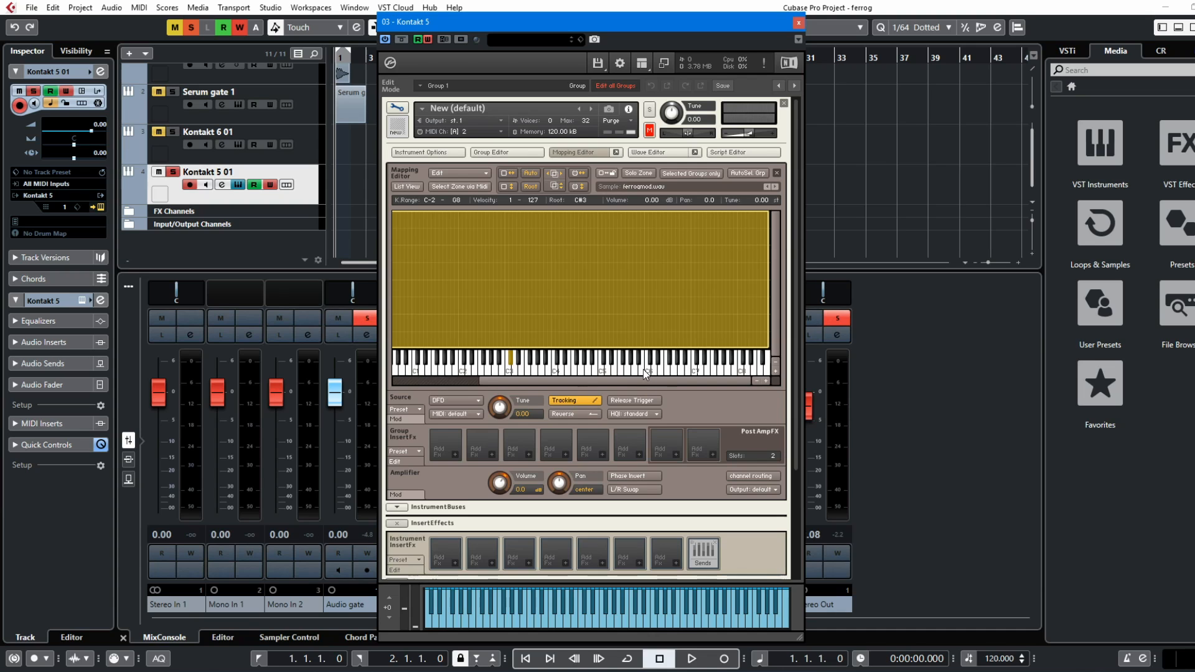
{"action": "left_click", "coordinate": [670, 619]}
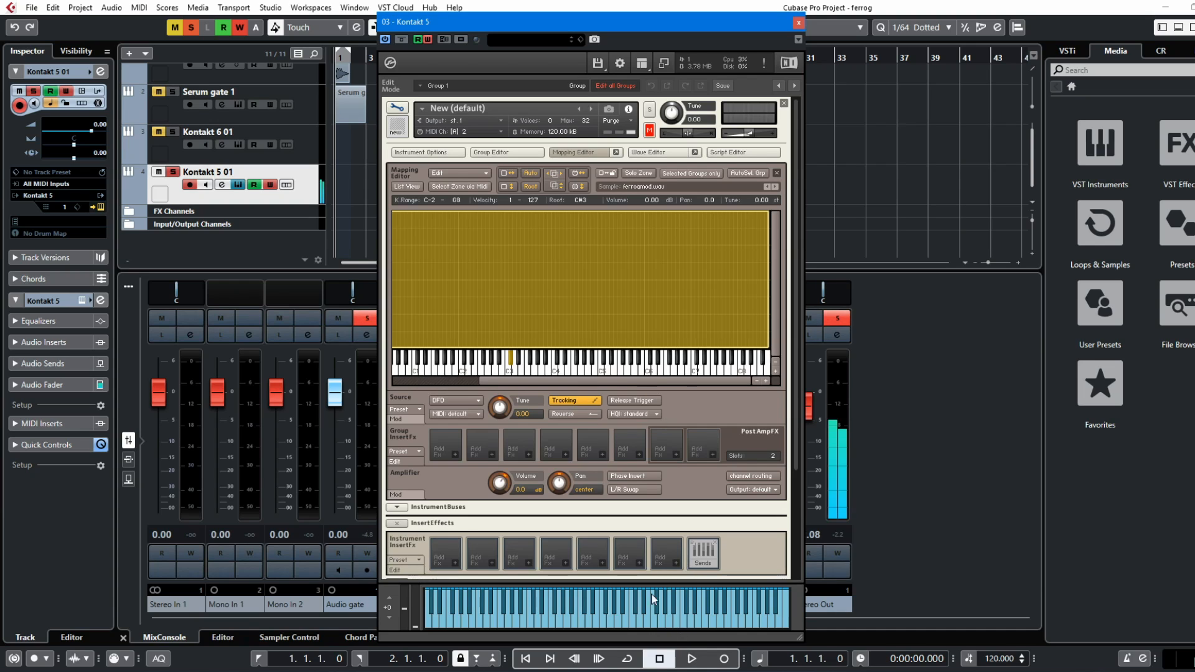
{"action": "left_click", "coordinate": [640, 623]}
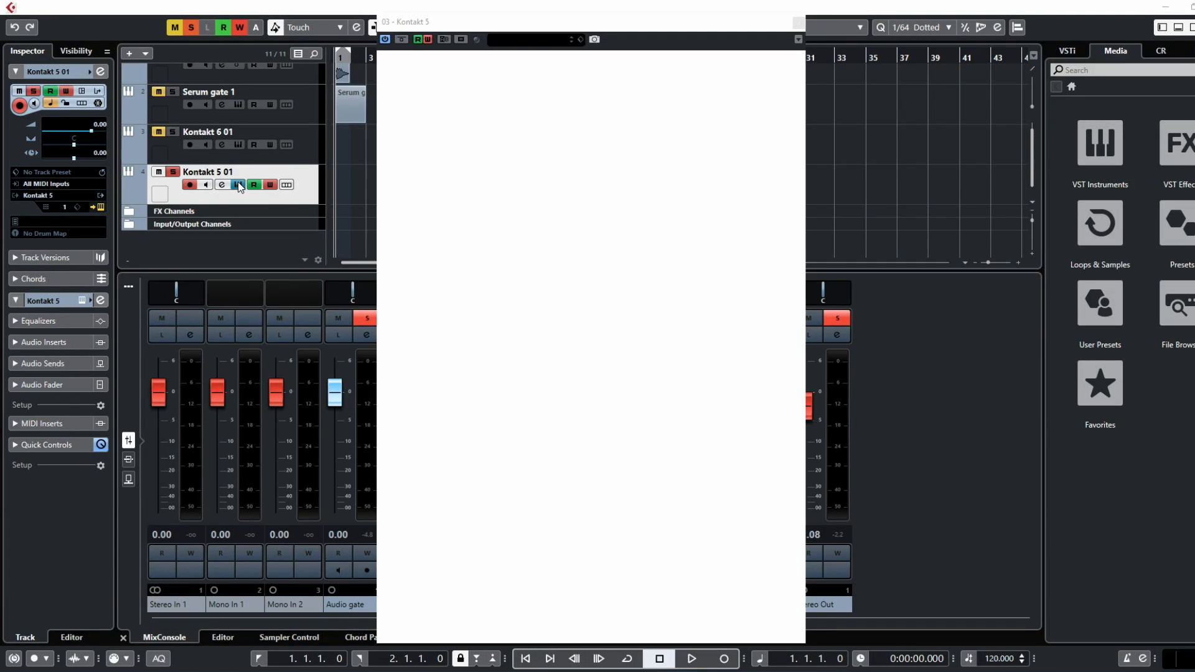
Reopen Kontakt 5 and examine the start and end points of the Ferrogat sample in the wave editor
{"action": "left_click", "coordinate": [238, 185]}
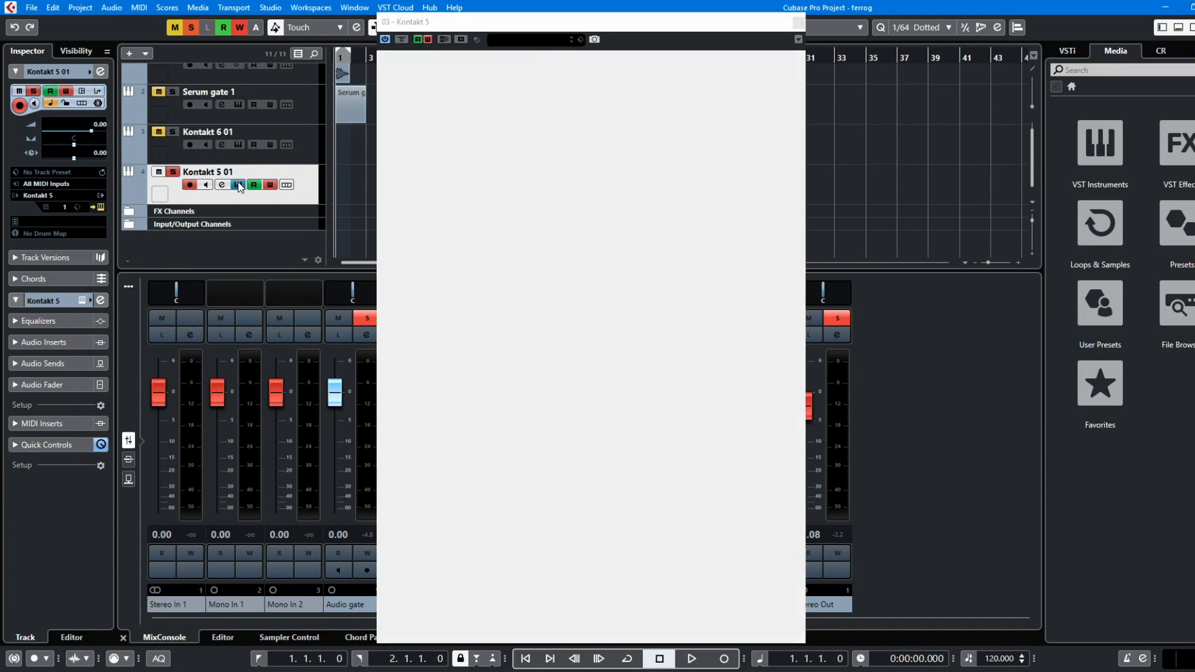
{"action": "left_click", "coordinate": [238, 184]}
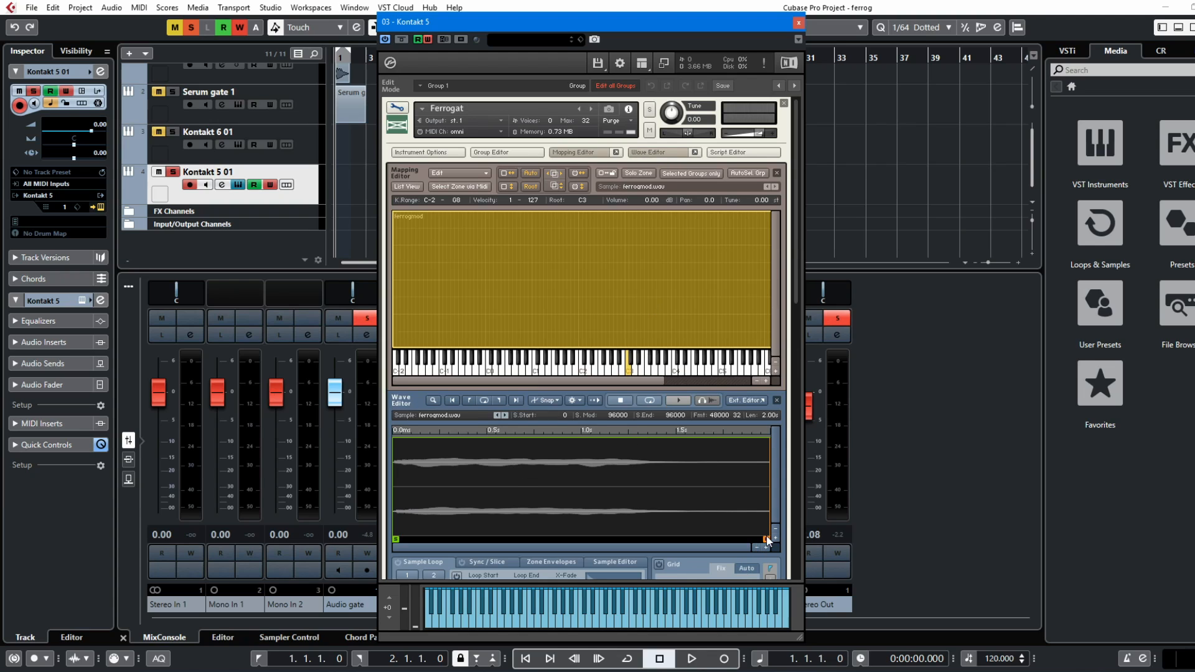
{"action": "mouse_move", "coordinate": [767, 540]}
{"action": "left_mouse_down"}
{"action": "mouse_move", "coordinate": [695, 538]}
{"action": "mouse_move", "coordinate": [775, 535]}
{"action": "left_mouse_up"}
{"action": "left_click_drag", "start_coordinate": [394, 539], "coordinate": [390, 534]}
Open Ferrogat's script editor and examine the Envelope script, its knobs and the group filter and amplifier settings they control
{"action": "left_click", "coordinate": [730, 152]}
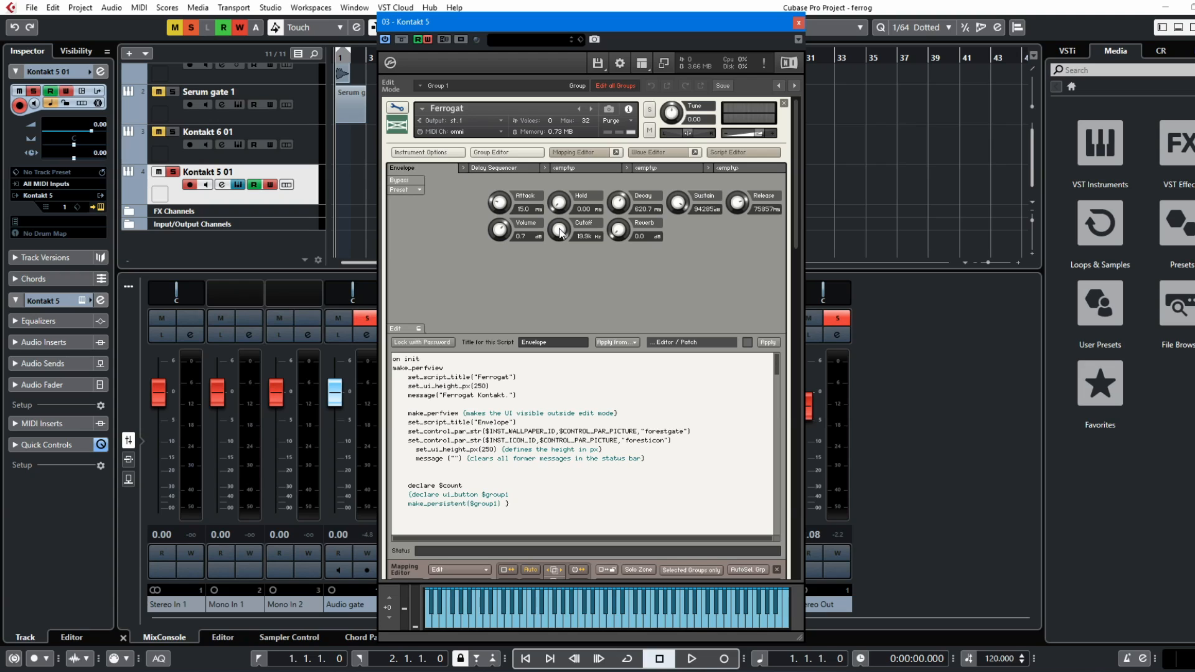
{"action": "left_click_drag", "start_coordinate": [563, 277], "coordinate": [590, 301]}
{"action": "mouse_move", "coordinate": [778, 362]}
{"action": "left_mouse_down"}
{"action": "mouse_move", "coordinate": [763, 532]}
{"action": "mouse_move", "coordinate": [778, 342]}
{"action": "left_mouse_up"}
{"action": "left_click_drag", "start_coordinate": [796, 214], "coordinate": [798, 262]}
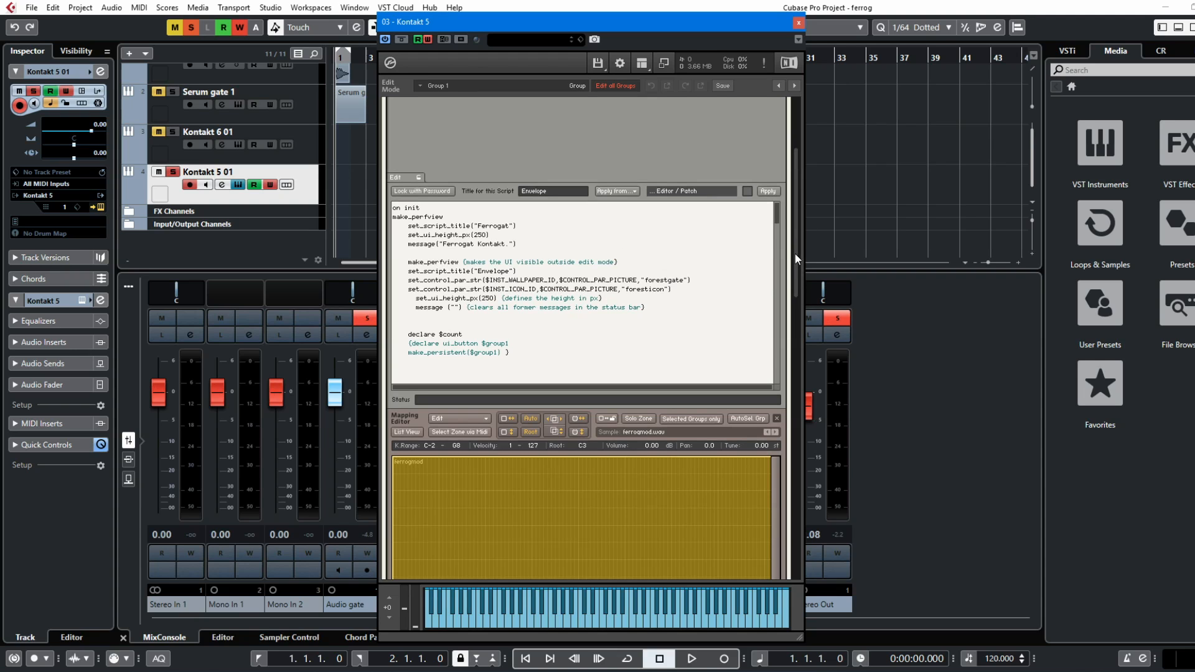
{"action": "left_click_drag", "start_coordinate": [794, 253], "coordinate": [799, 458]}
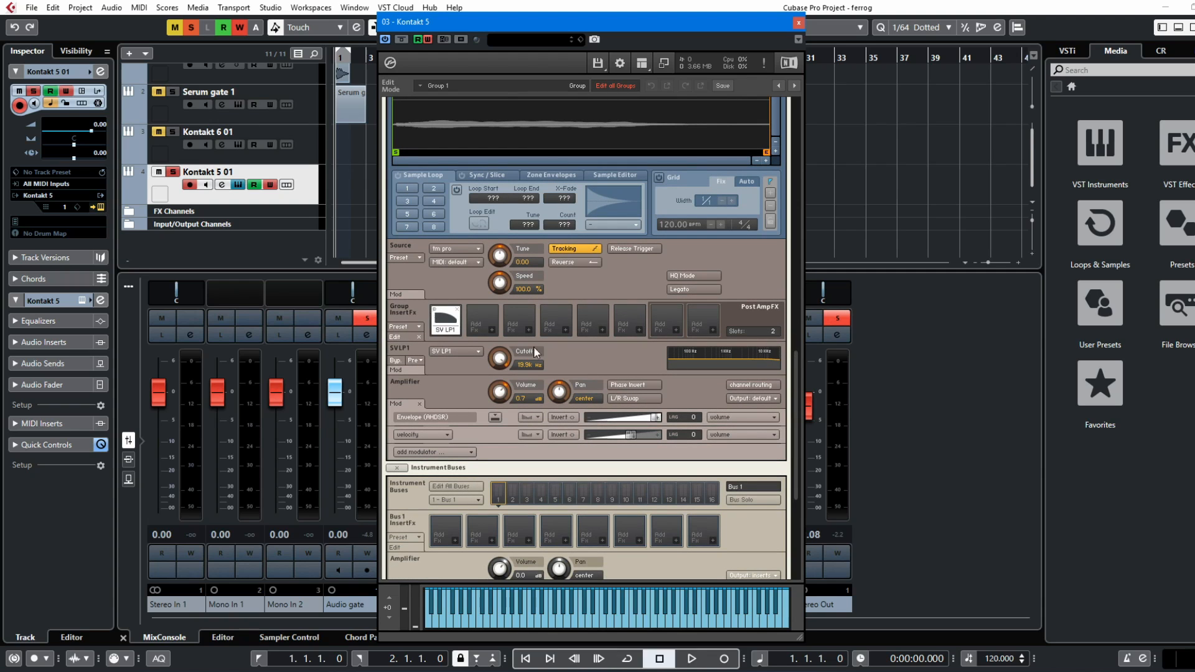
{"action": "left_click_drag", "start_coordinate": [794, 389], "coordinate": [808, 236]}
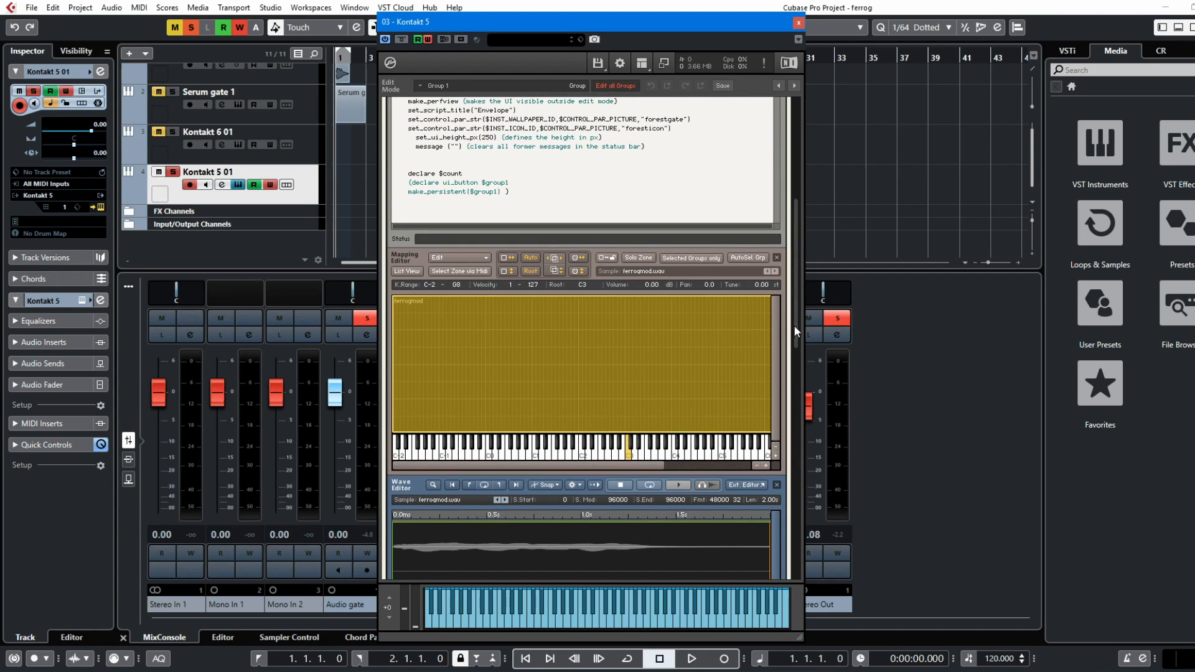
{"action": "left_click_drag", "start_coordinate": [794, 325], "coordinate": [800, 216]}
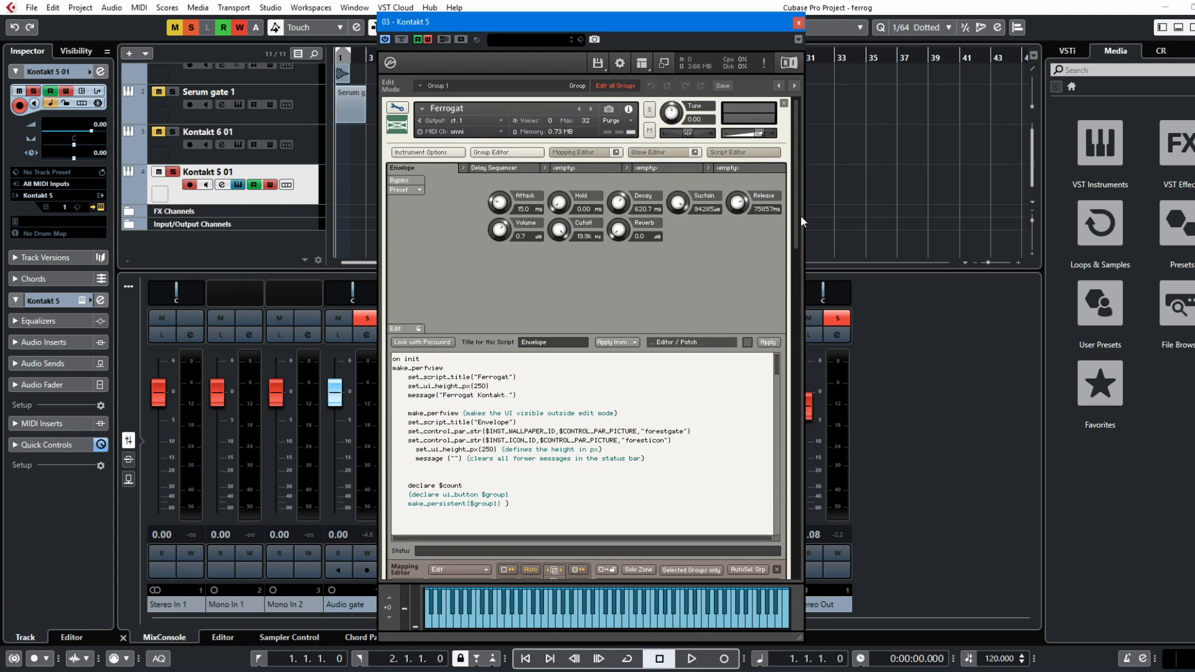
Hide the mapping and wave editors and try the script's Cutoff knob alongside the group's SV LP1 filter
{"action": "left_click", "coordinate": [593, 151]}
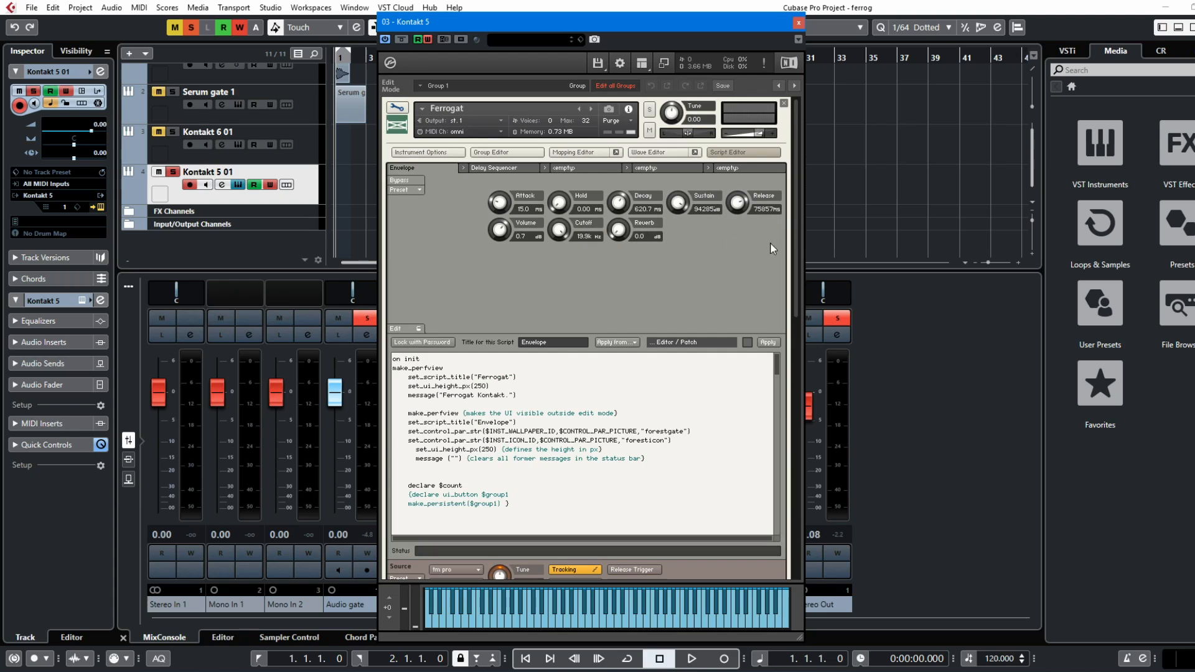
{"action": "left_click_drag", "start_coordinate": [794, 229], "coordinate": [802, 281]}
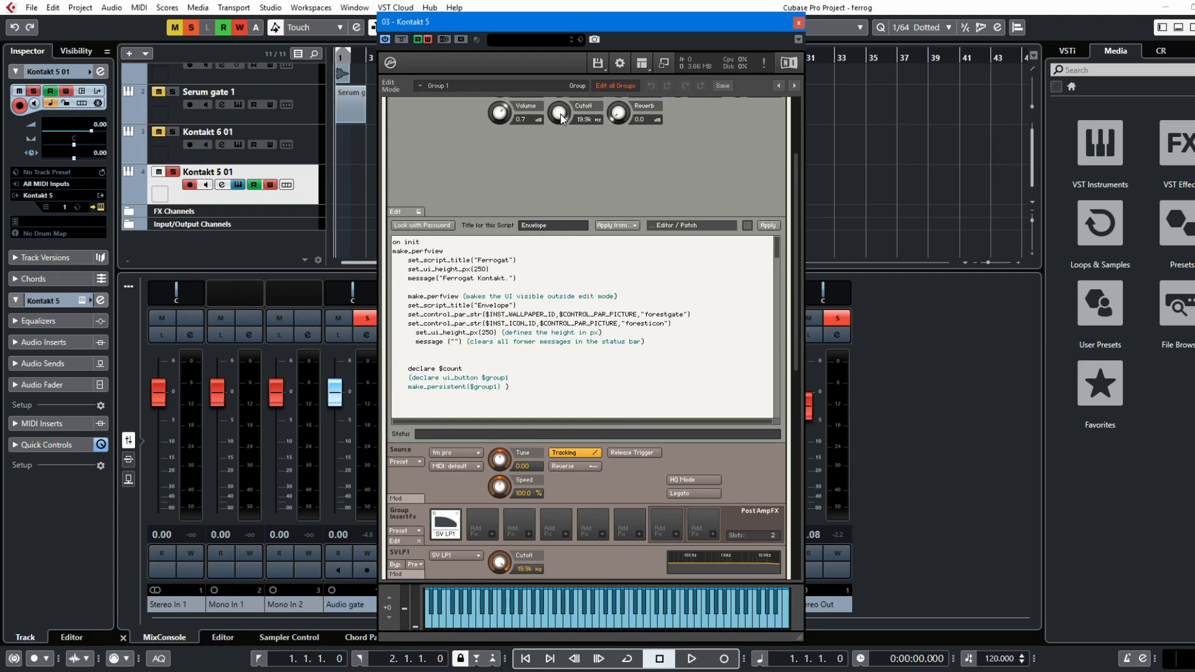
{"action": "left_click_drag", "start_coordinate": [561, 118], "coordinate": [561, 147]}
{"action": "left_click_drag", "start_coordinate": [558, 121], "coordinate": [674, 431]}
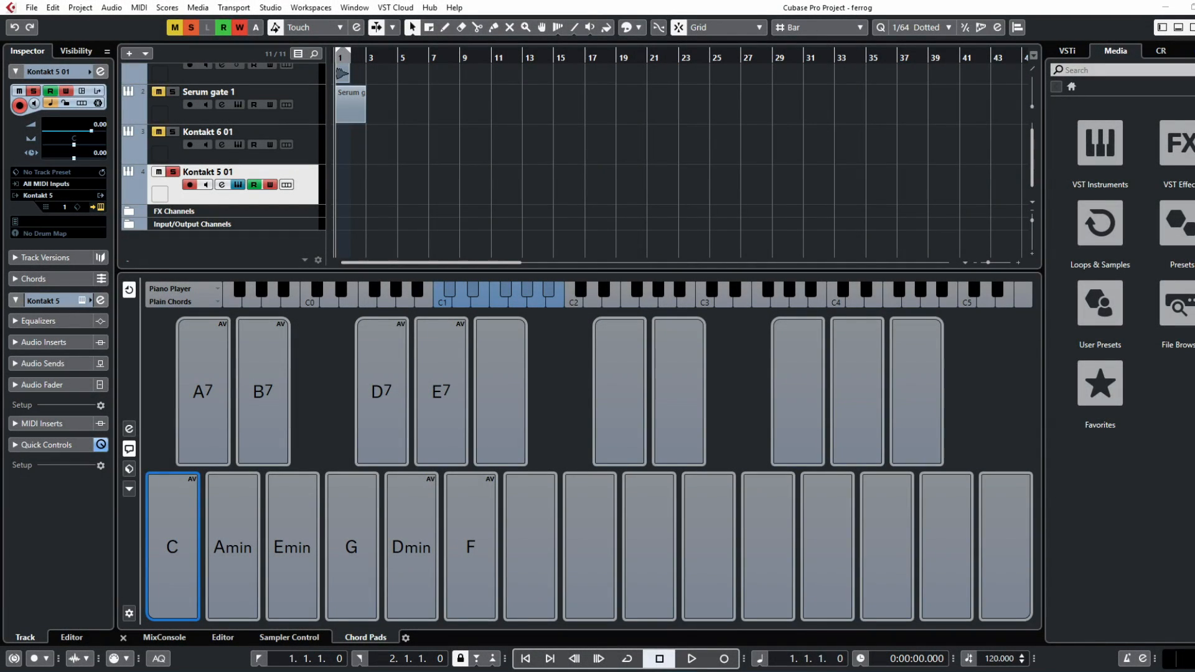
Reopen the Kontakt 5 rack, collapse the Ferrogat interface and expand the Concourse interface
{"action": "left_click", "coordinate": [239, 185]}
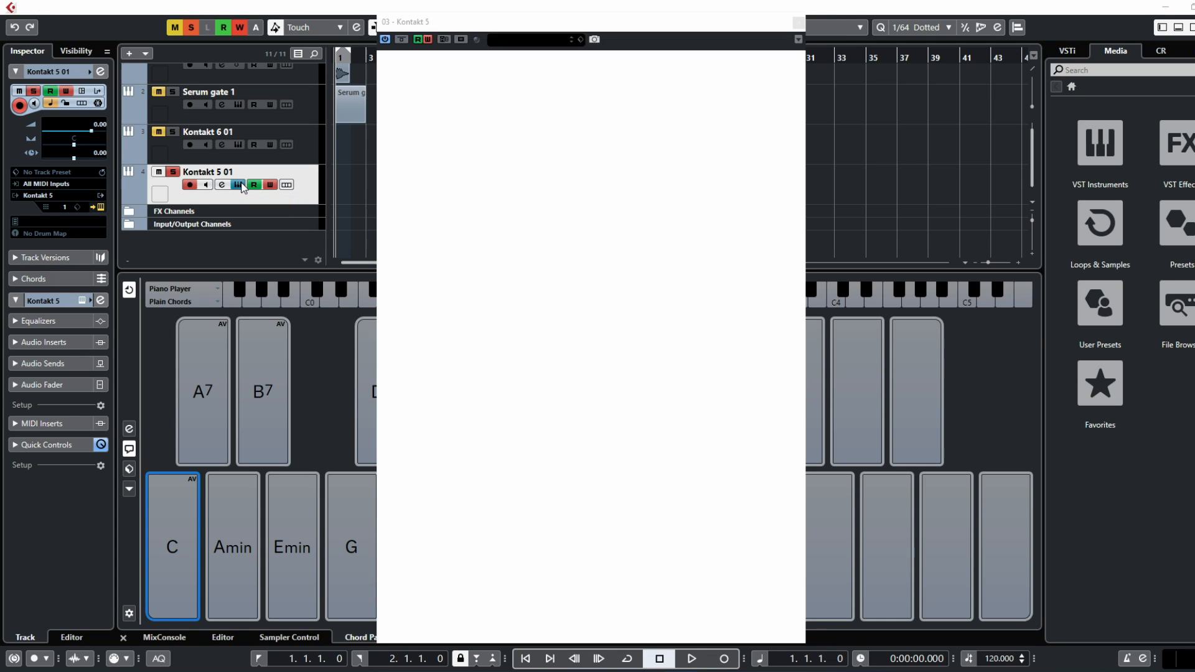
{"action": "left_click", "coordinate": [239, 185]}
{"action": "left_click", "coordinate": [240, 184]}
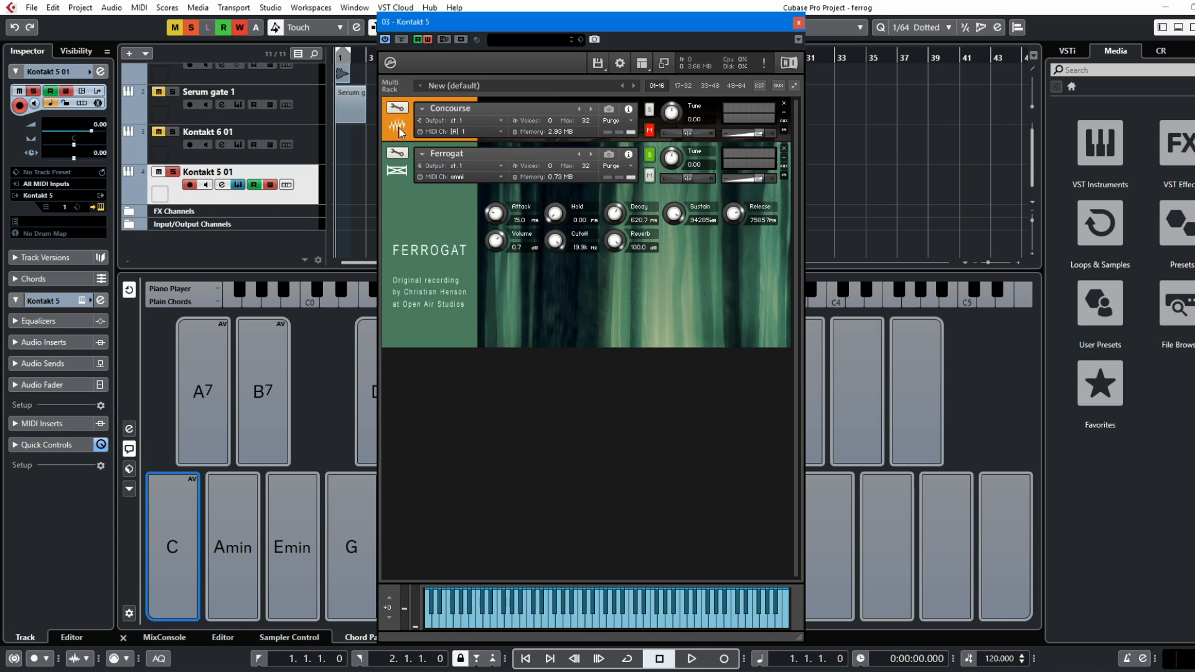
{"action": "left_click", "coordinate": [403, 171]}
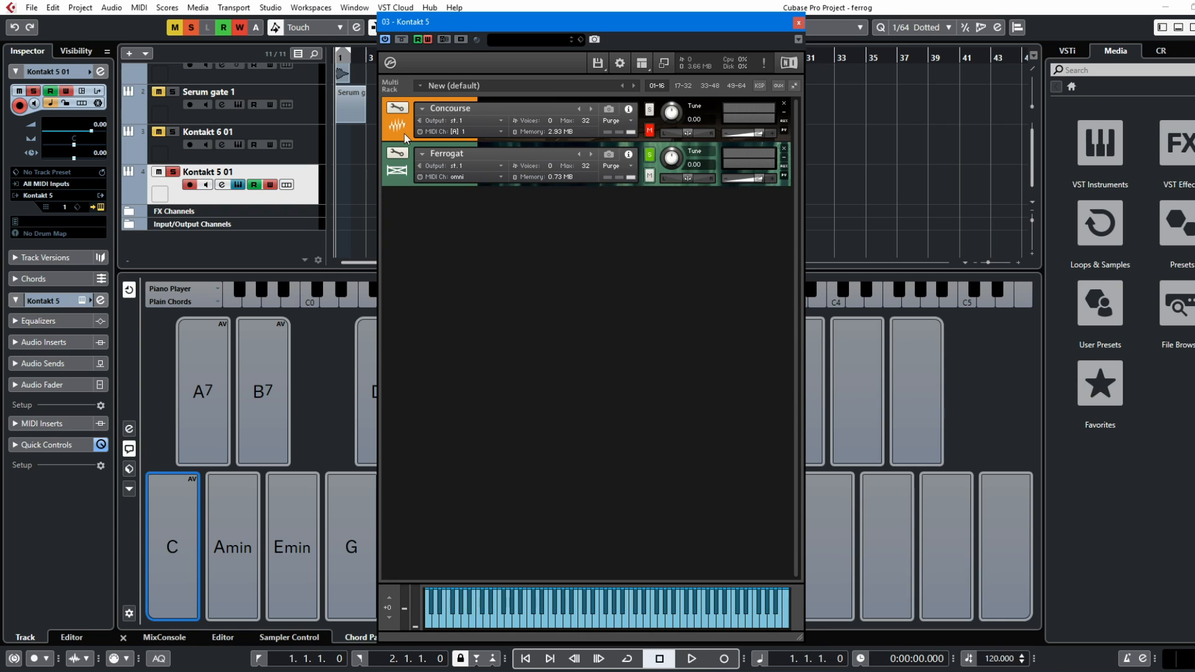
{"action": "left_click", "coordinate": [401, 127]}
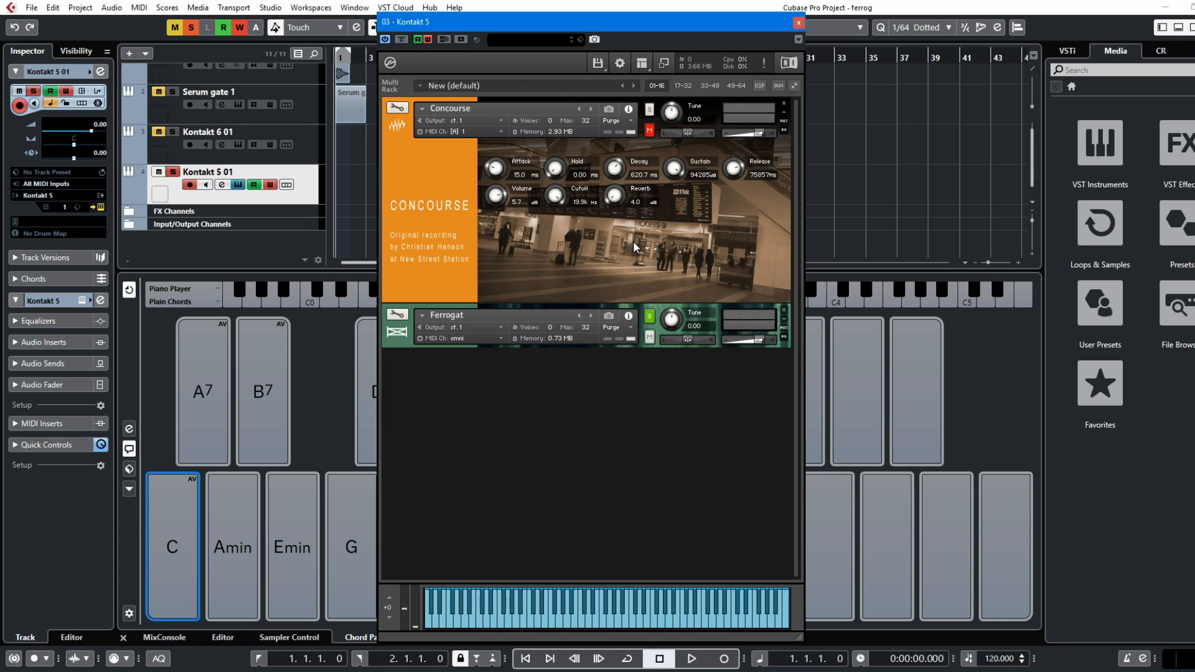
Solo Concourse in place of Ferrogat and play notes to audition it
{"action": "left_click", "coordinate": [649, 112]}
{"action": "left_click", "coordinate": [706, 625]}
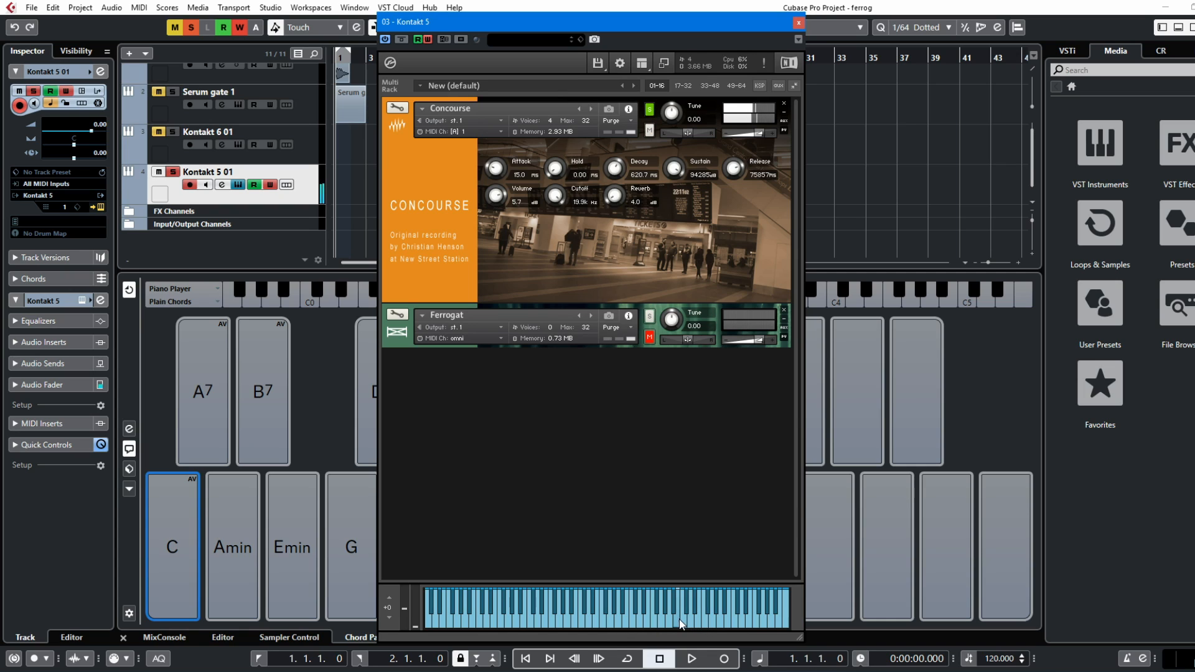